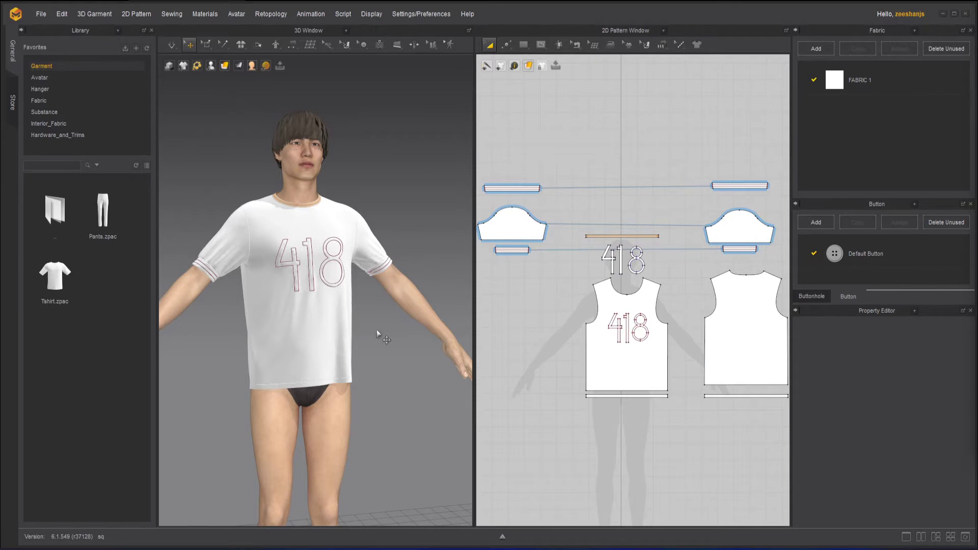
Select the male avatar in the 3D view and delete it from the scene.
click(364, 171)
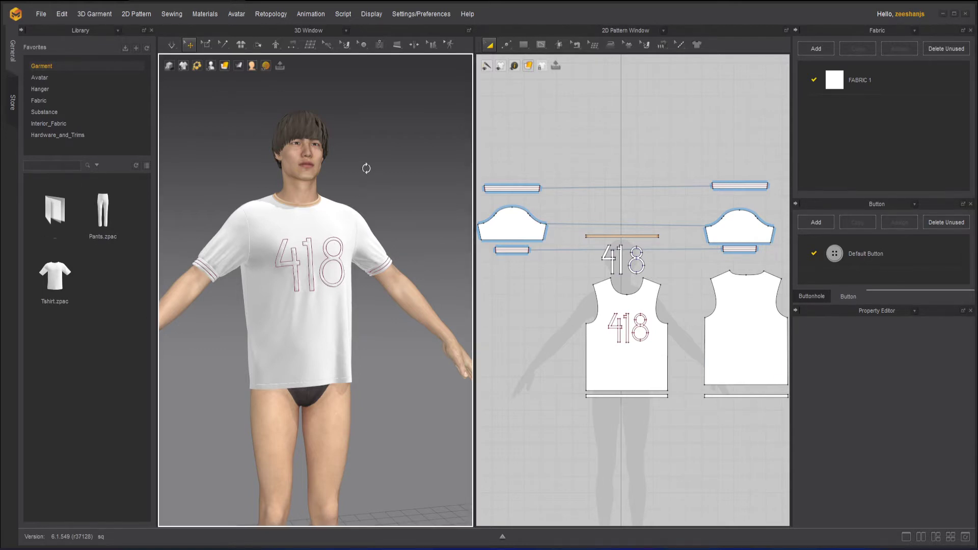
click(305, 189)
key(shift+a)
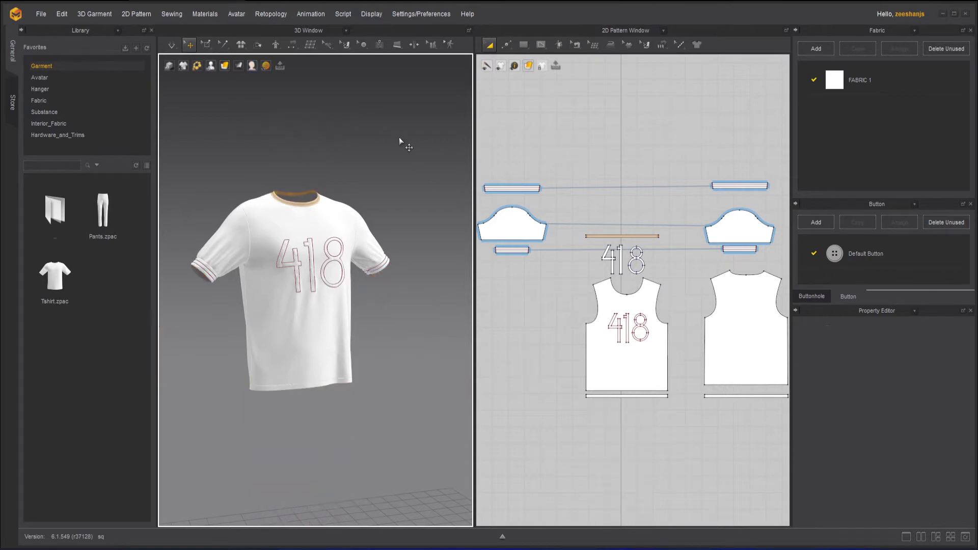
Load Hana.avt from the Library's Stylized avatar folder into the 3D Window and orbit to view her.
click(46, 77)
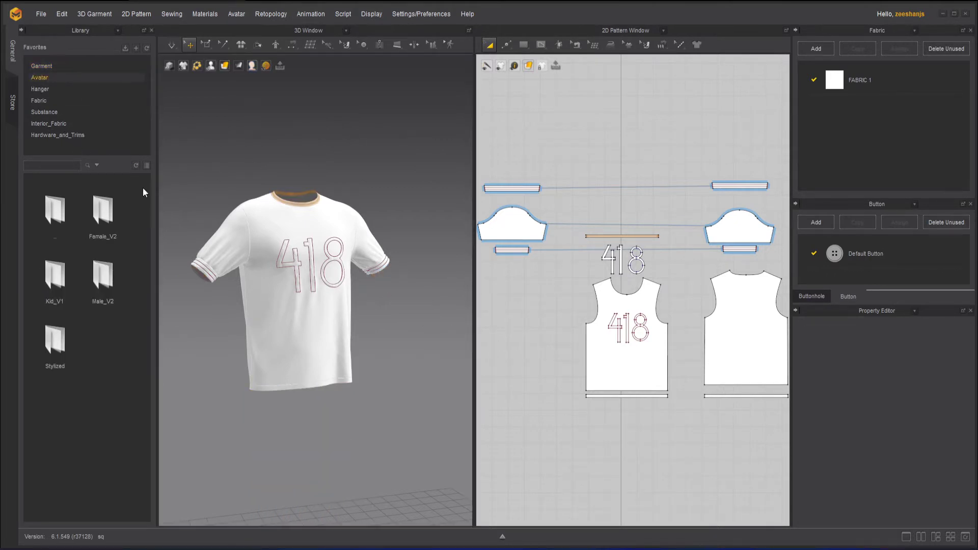
double_click(51, 339)
drag(101, 342, 422, 444)
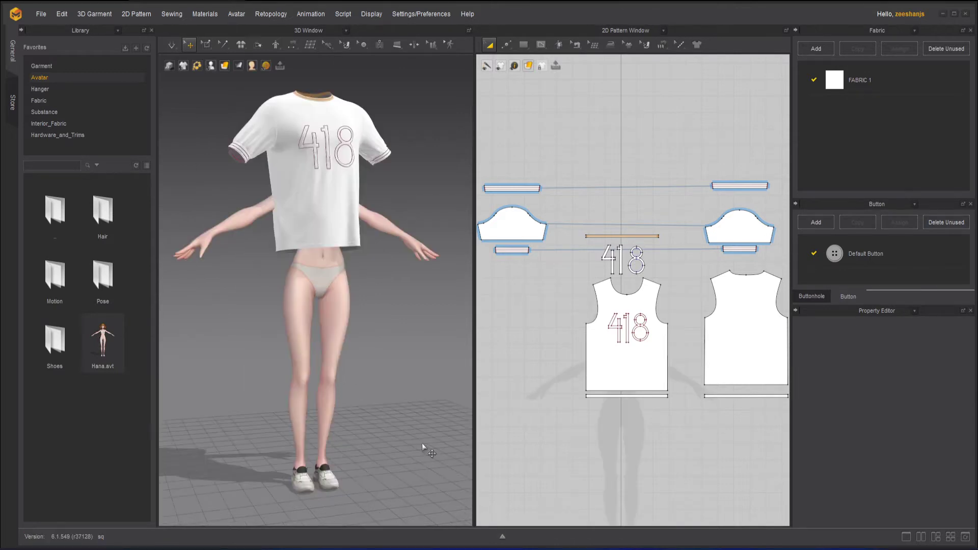
right_drag(407, 289, 415, 343)
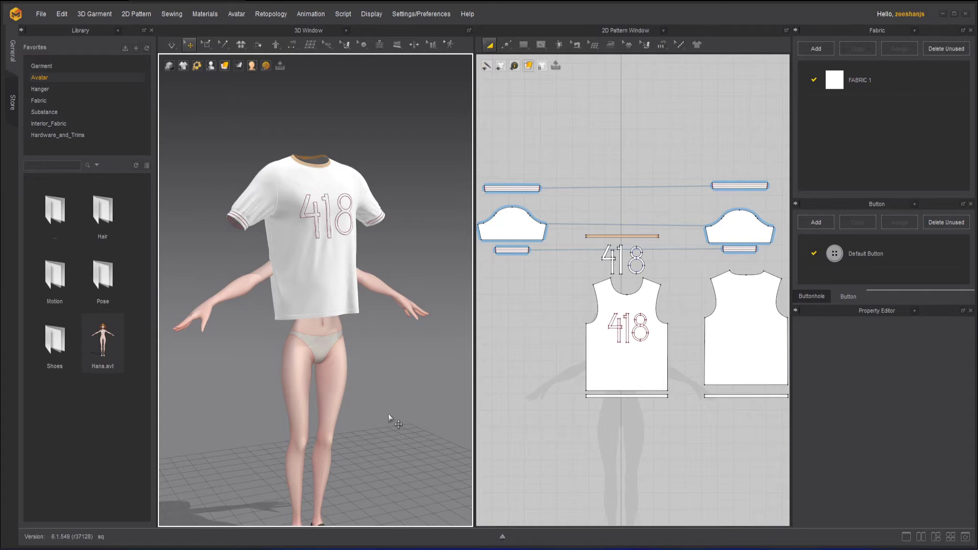
Apply Re-target Draping from the fitting-suit flyout, then orbit around Hana to inspect the shirt.
click(275, 49)
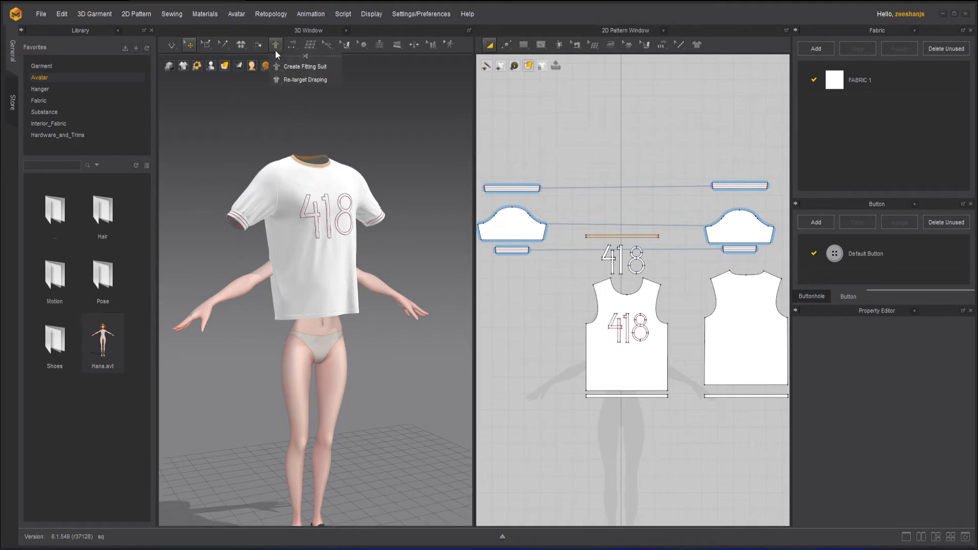
click(321, 85)
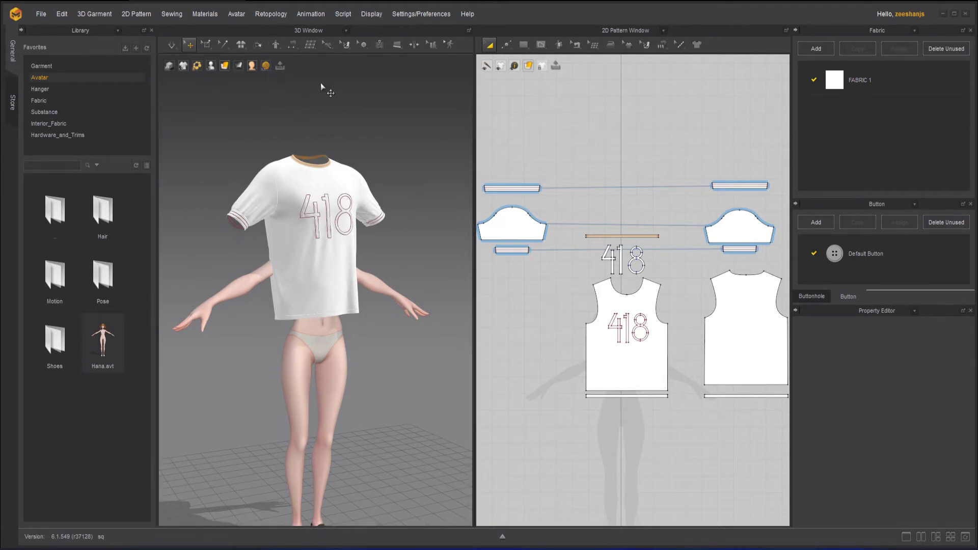
click(274, 42)
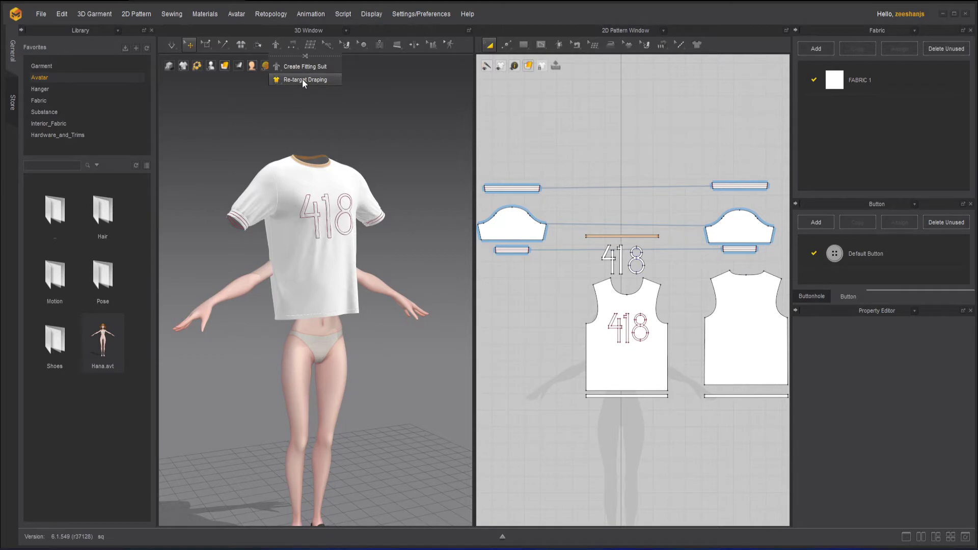
click(303, 81)
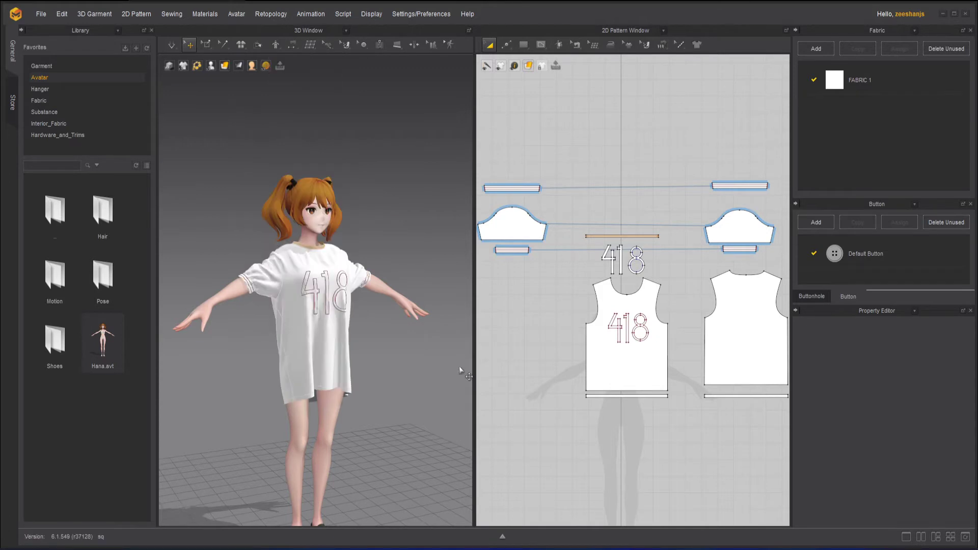
right_drag(456, 359, 395, 358)
scroll(413, 339, up, 5)
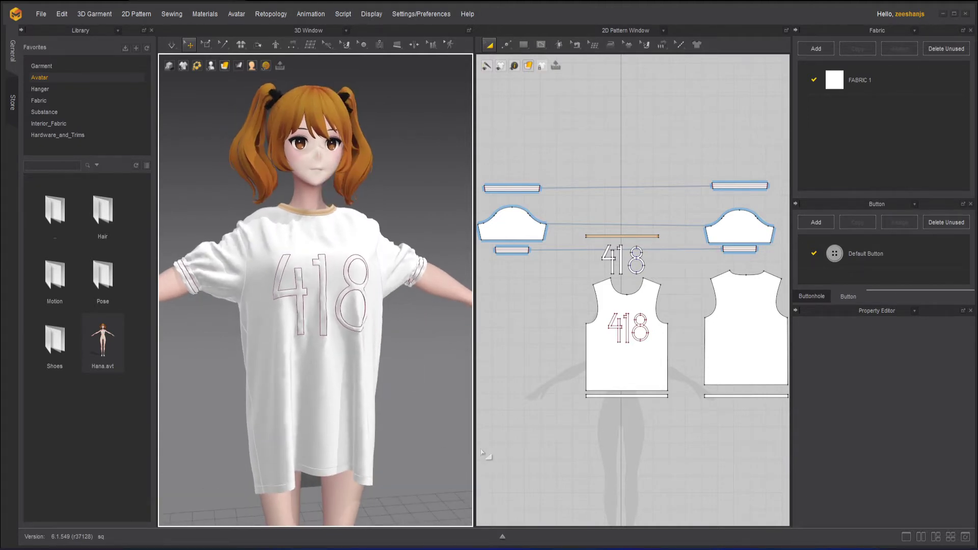
right_drag(442, 390, 424, 358)
scroll(431, 403, down, 5)
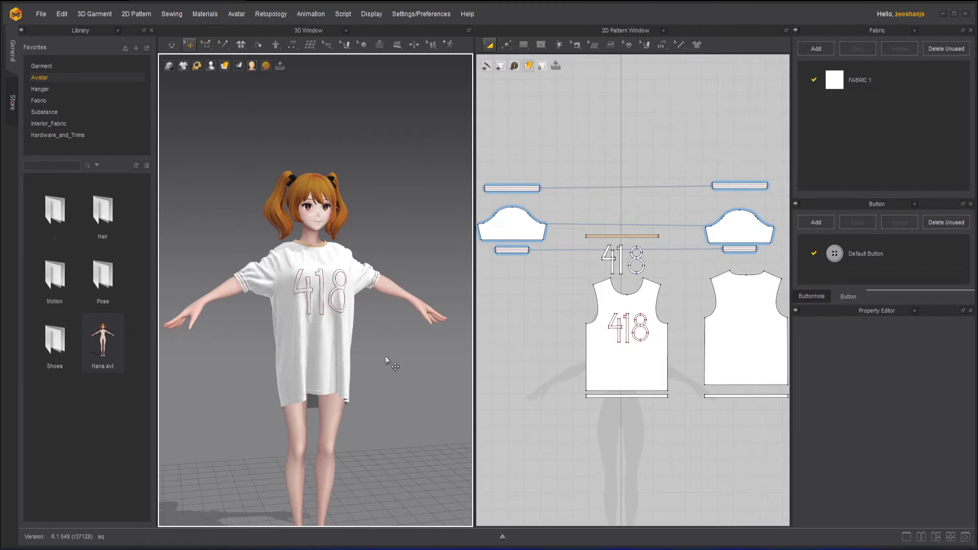
Run Auto Fitting with Maintain Pattern Curvature at 100%, then orbit back to a full-body front view.
click(558, 47)
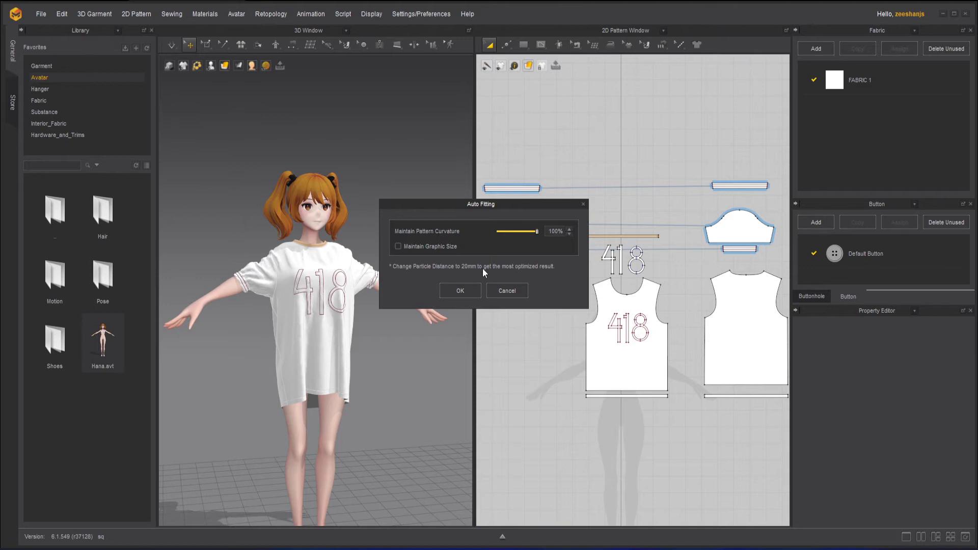
click(469, 292)
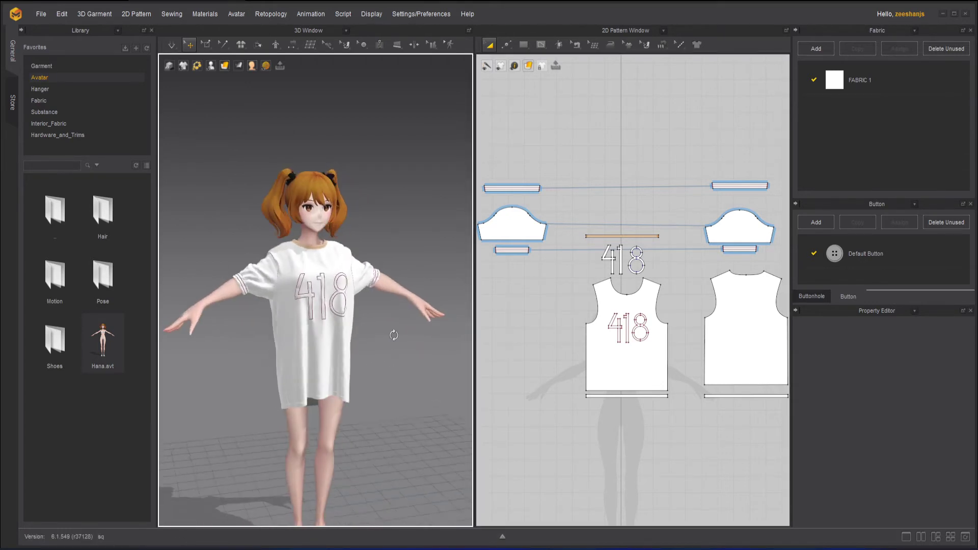
scroll(387, 306, up, 2)
right_drag(379, 296, 305, 316)
scroll(306, 316, down, 3)
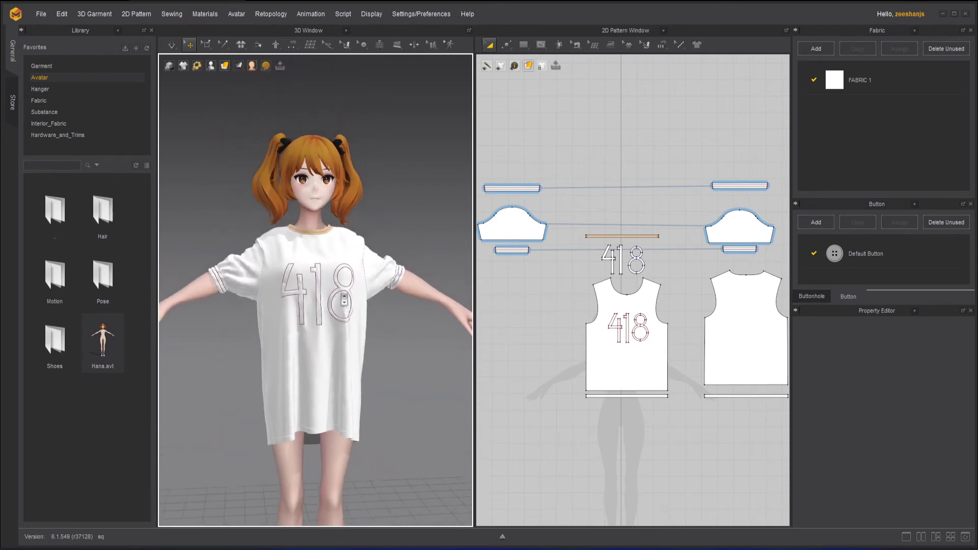
middle_drag(246, 77, 391, 127)
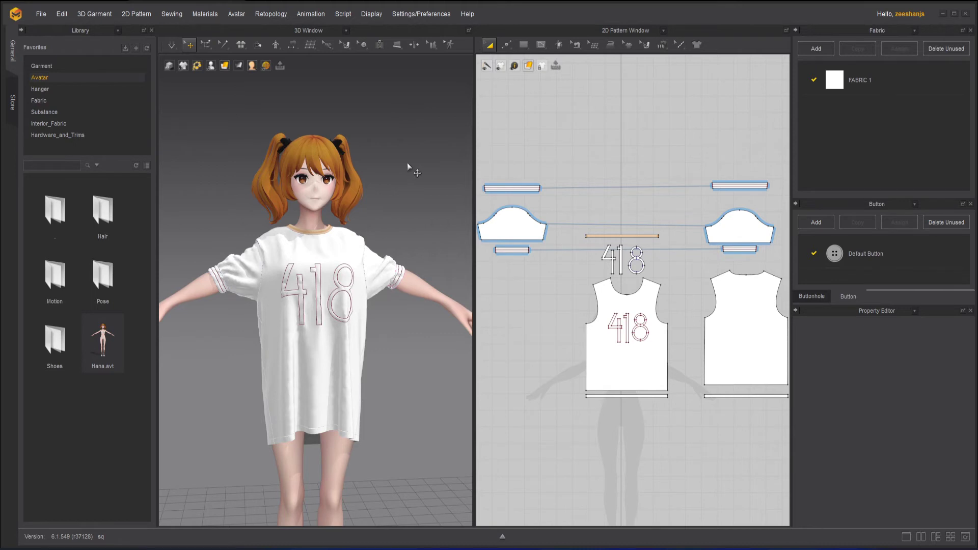
Select all T-shirt pattern pieces, set Particle Distance to 20, then deselect them.
key(space)
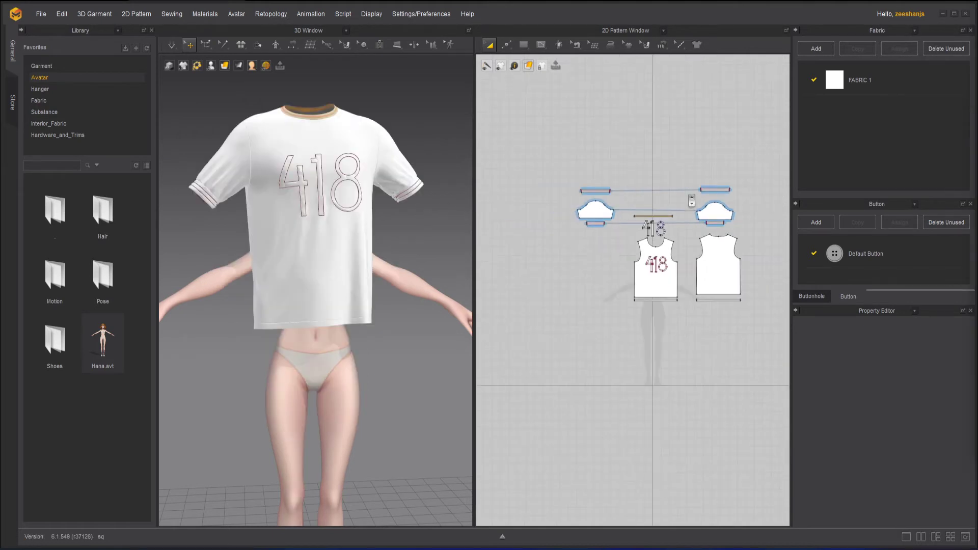
scroll(693, 199, down, 3)
drag(536, 146, 775, 338)
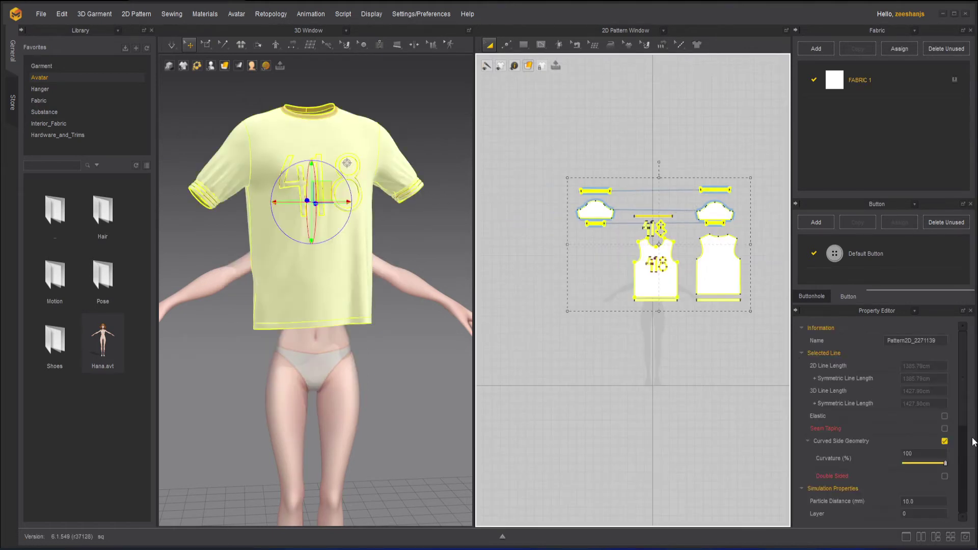
scroll(870, 447, down, 2)
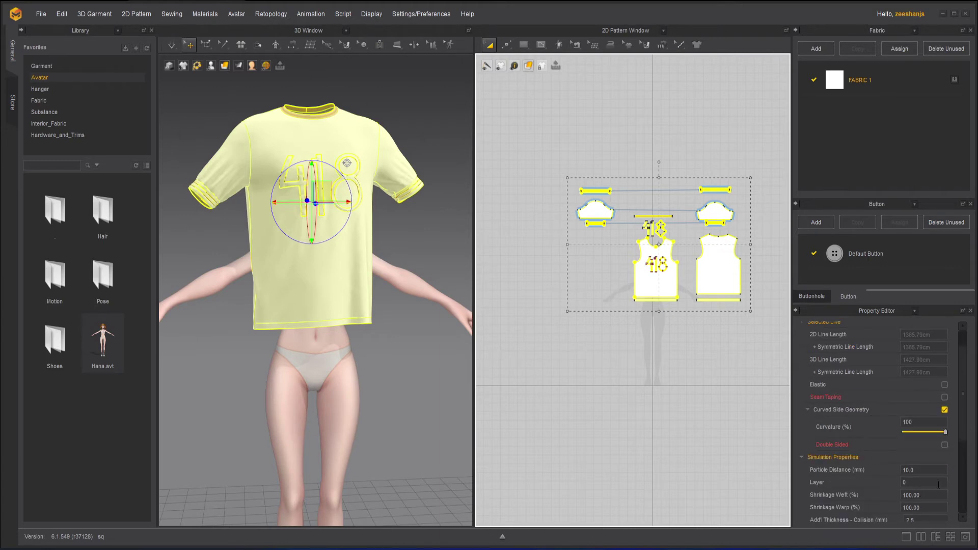
click(929, 470)
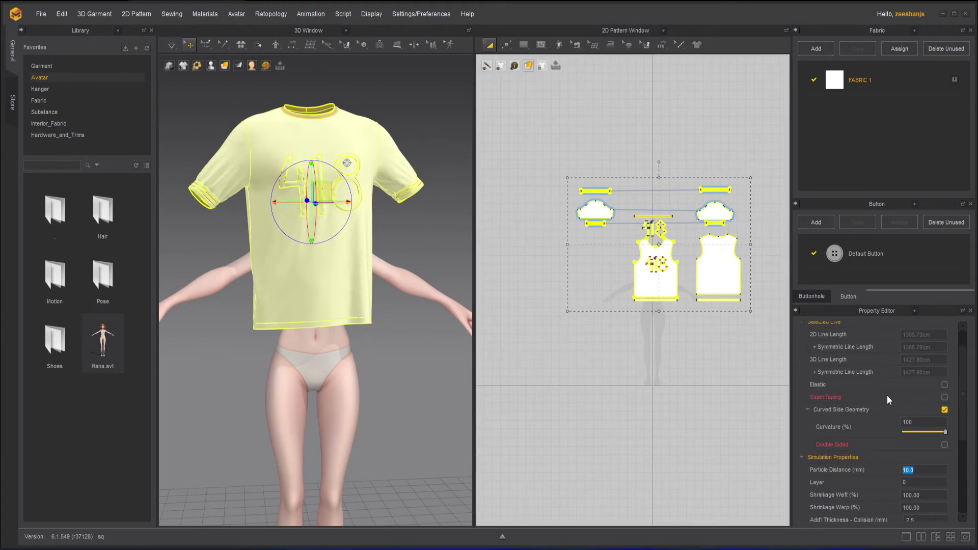
text(20)
key(Return)
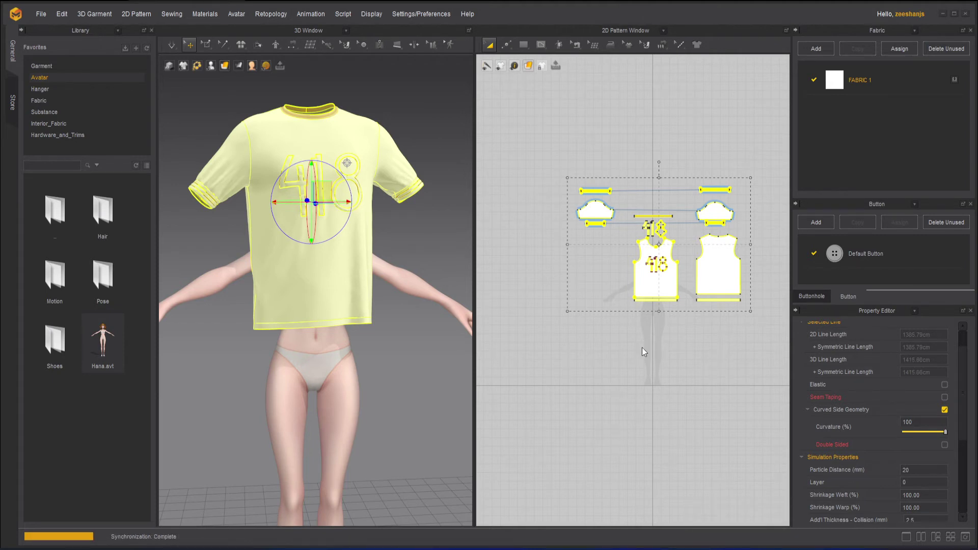
click(642, 348)
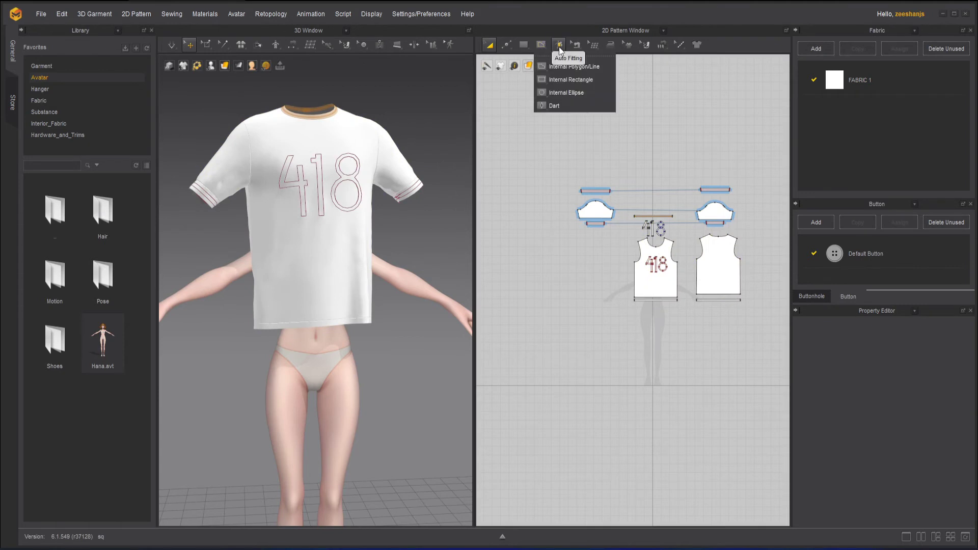
Run Auto Fitting at 100% pattern curvature and orbit to check the shirt's back and side.
click(559, 46)
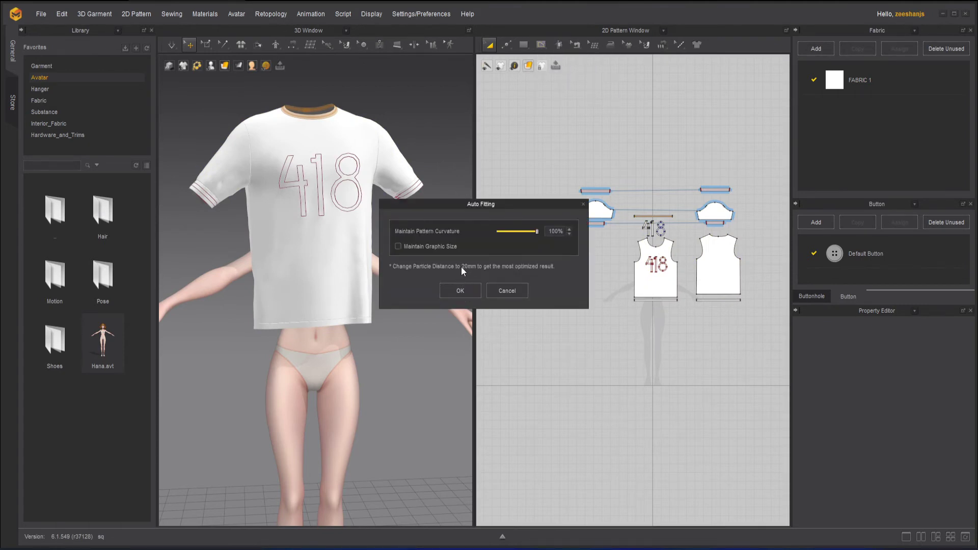
click(460, 291)
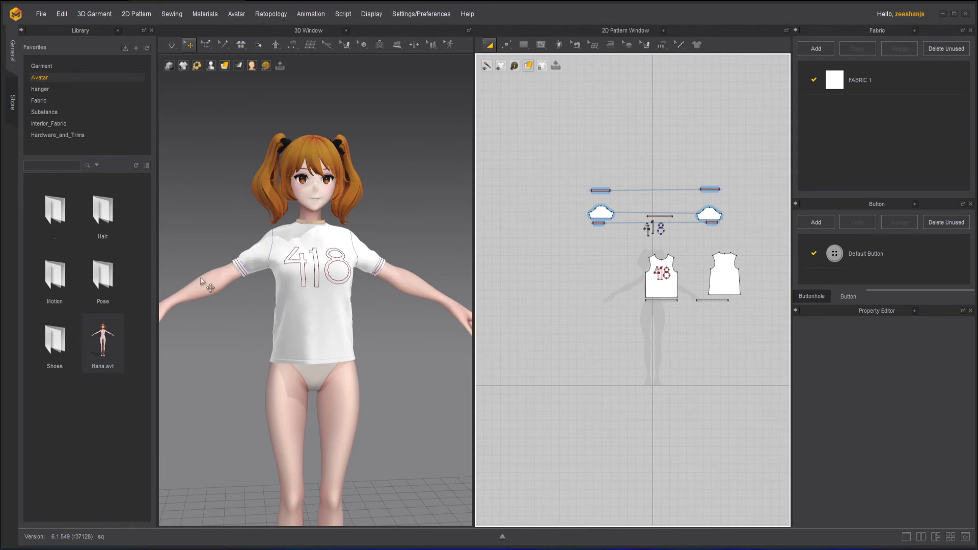
right_drag(209, 285, 270, 287)
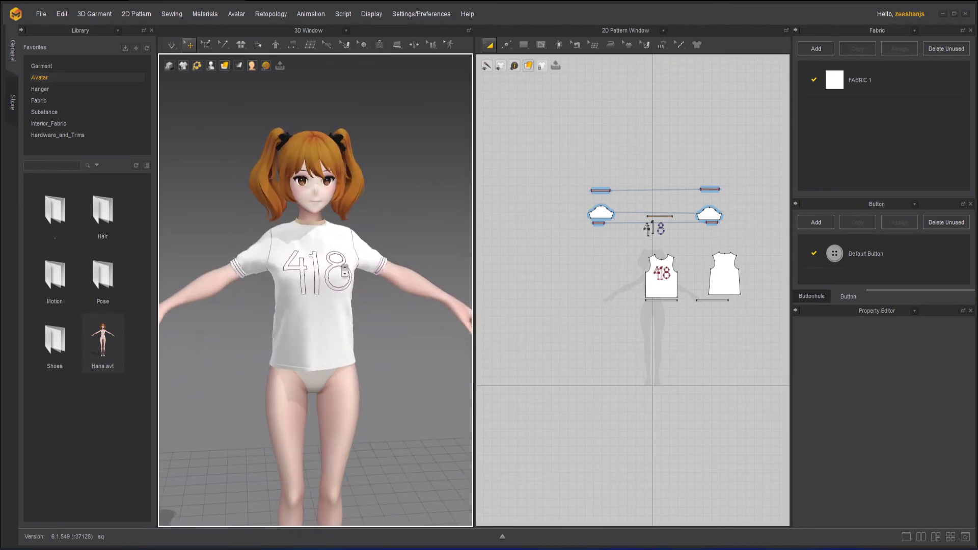
scroll(367, 290, up, 2)
right_drag(386, 306, 370, 324)
scroll(401, 301, down, 3)
scroll(368, 304, up, 2)
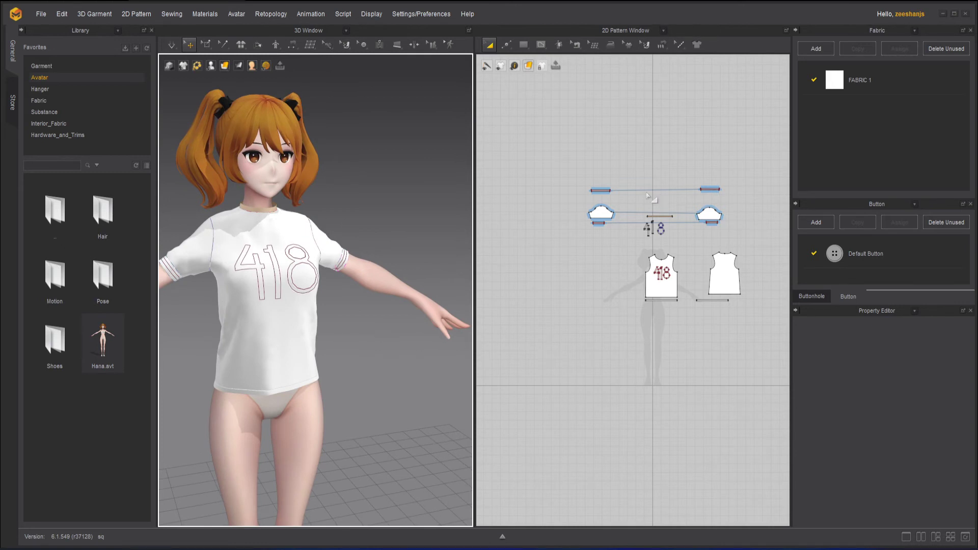
Select all T-shirt pattern pieces, set Particle Distance to 10, then deselect them.
drag(544, 140, 770, 352)
click(913, 470)
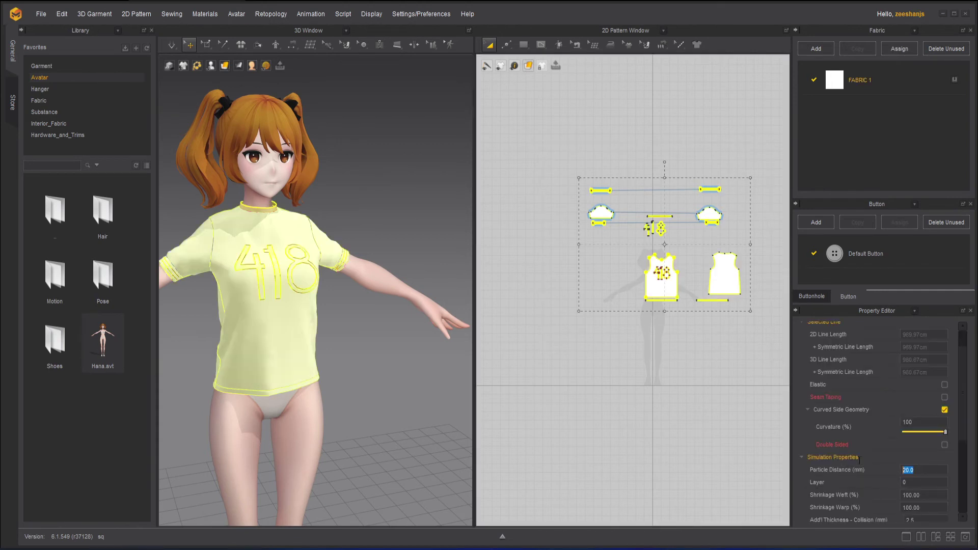
text(10)
key(Return)
click(412, 180)
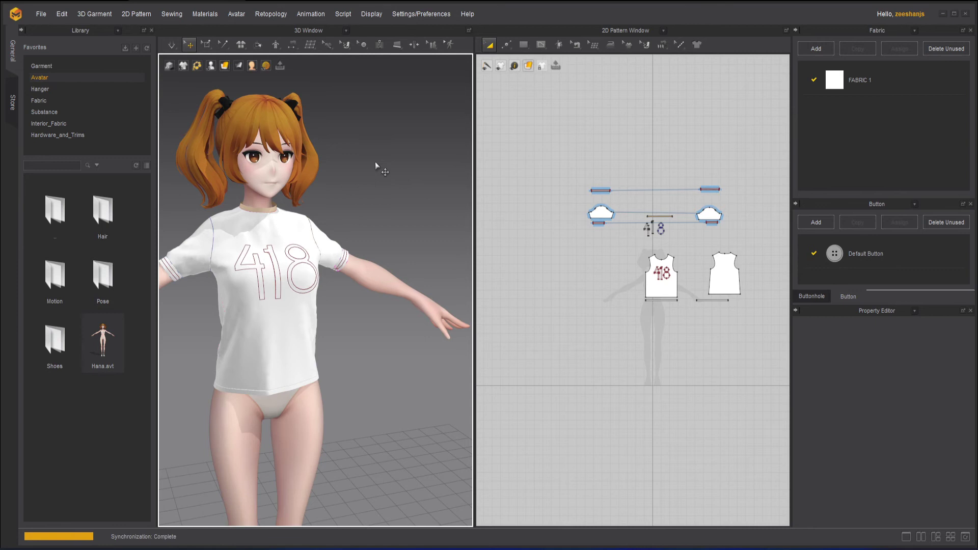
Simulate the shirt while tugging it to settle, stop, and return to the front view.
key(space)
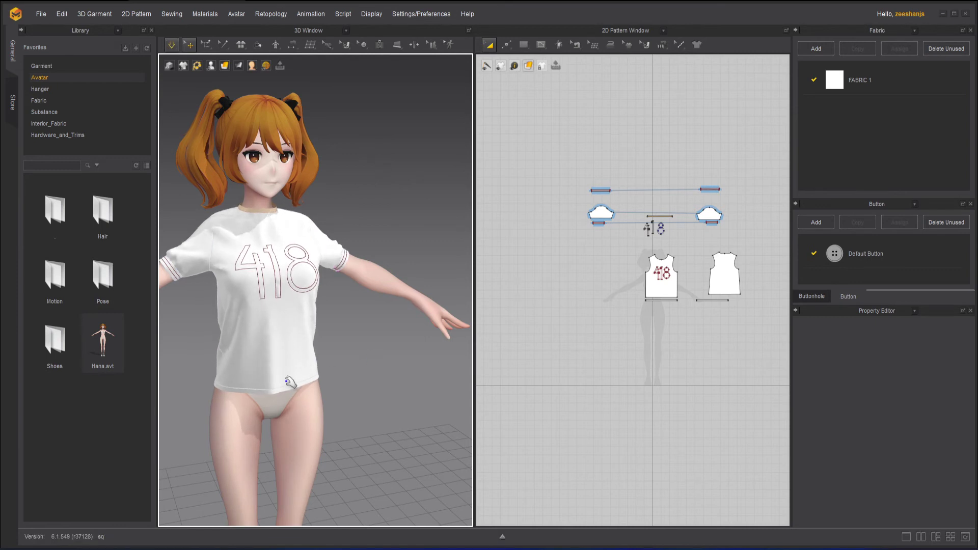
click(203, 398)
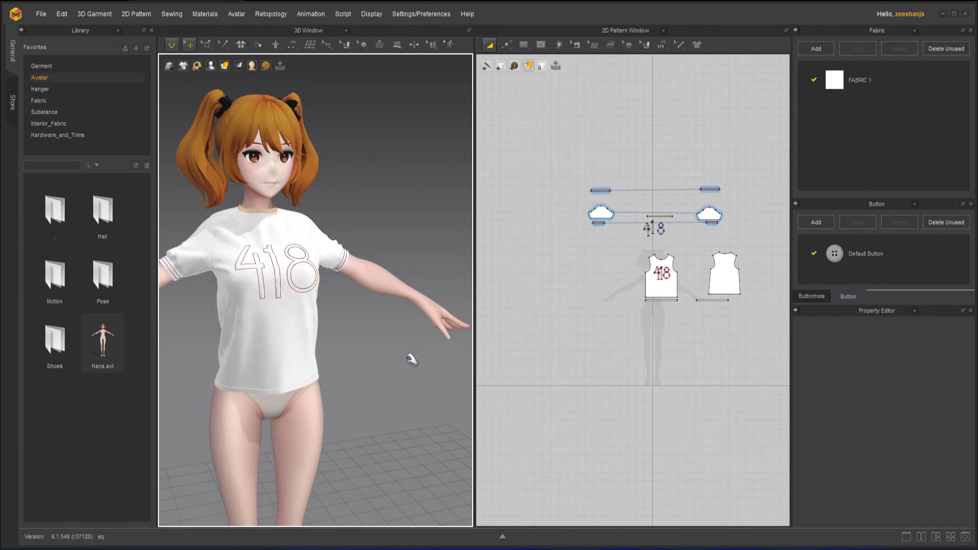
key(space)
right_drag(411, 359, 439, 366)
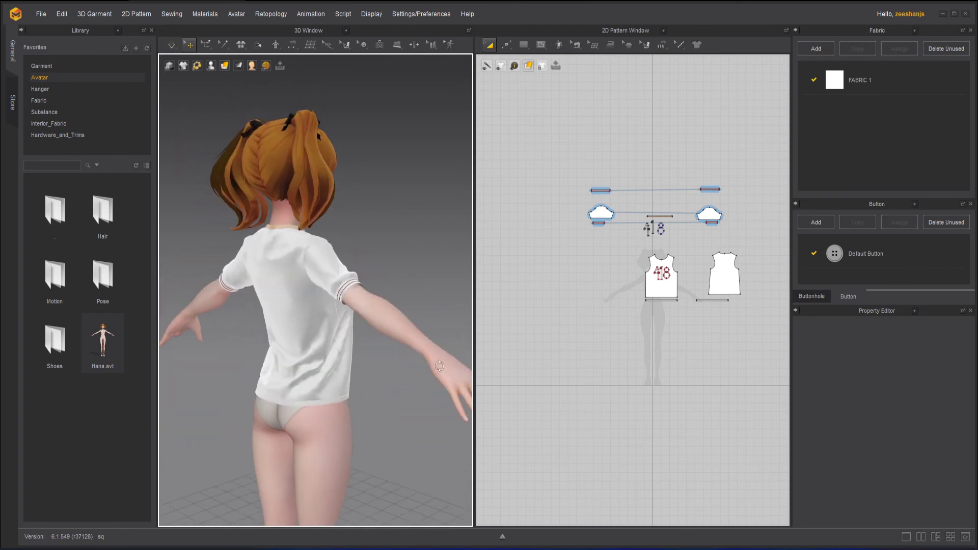
key(2)
scroll(441, 371, down, 1)
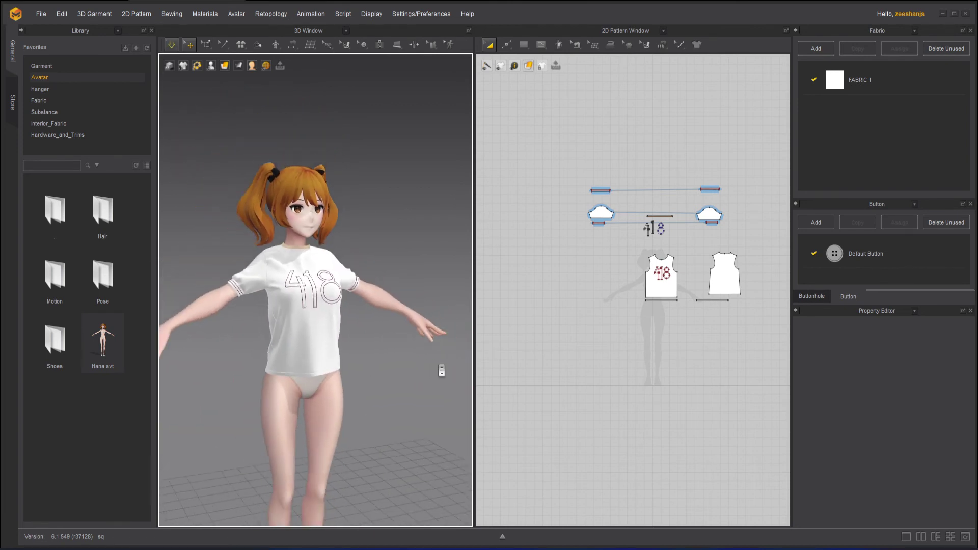
scroll(441, 370, down, 5)
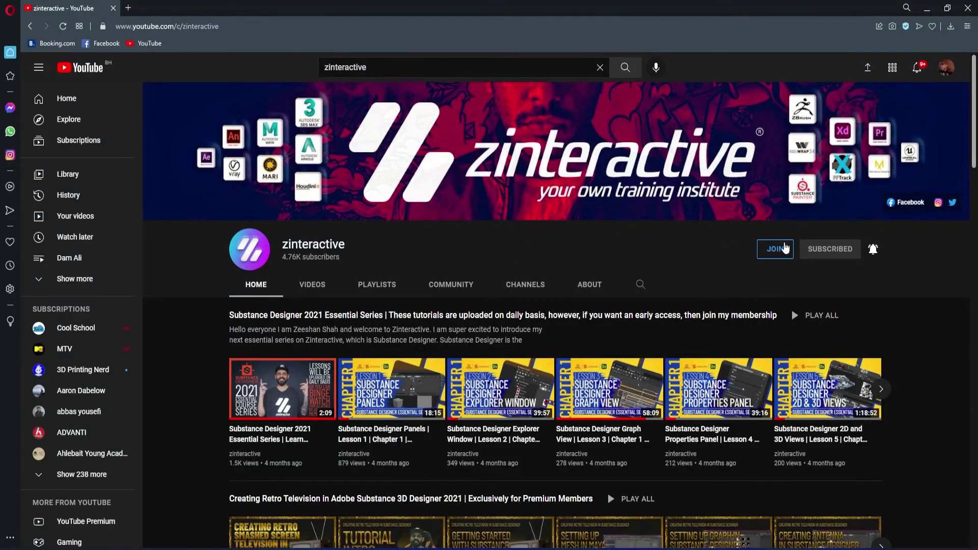
Open the YouTube channel's Join membership options and view the Zi Early Bird Level tier.
click(784, 249)
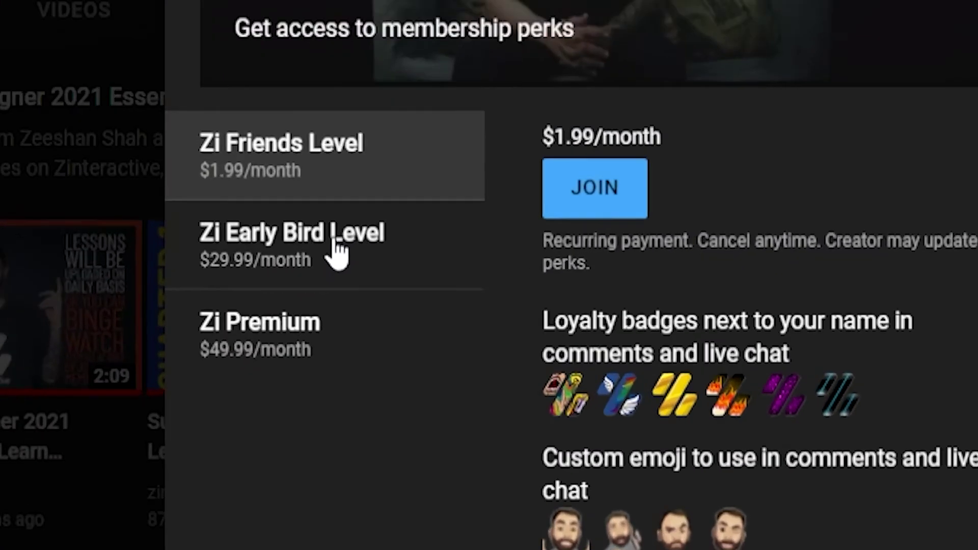
click(406, 367)
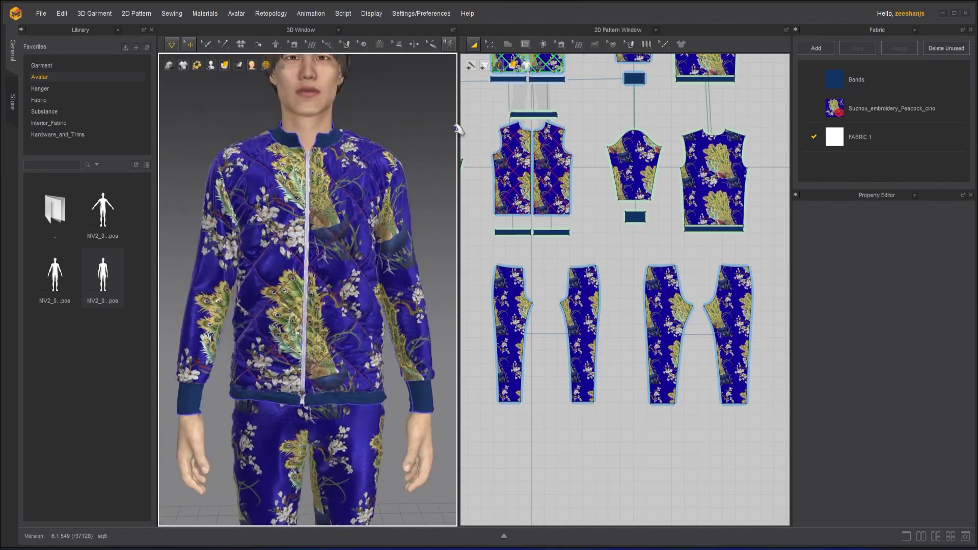
scroll(410, 157, down, 5)
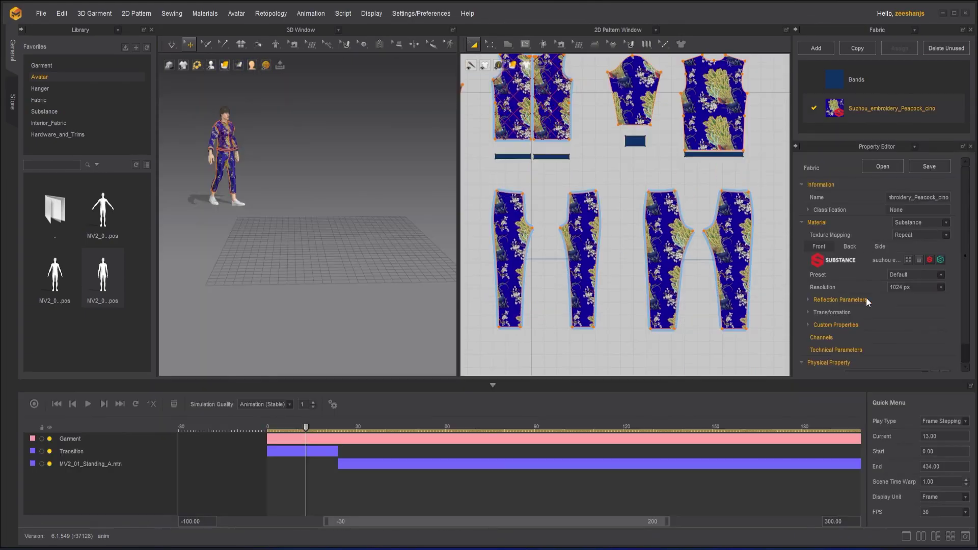
Add the floral2.sbsar Substance fabric to the Fabric panel.
click(908, 259)
click(289, 153)
double_click(293, 154)
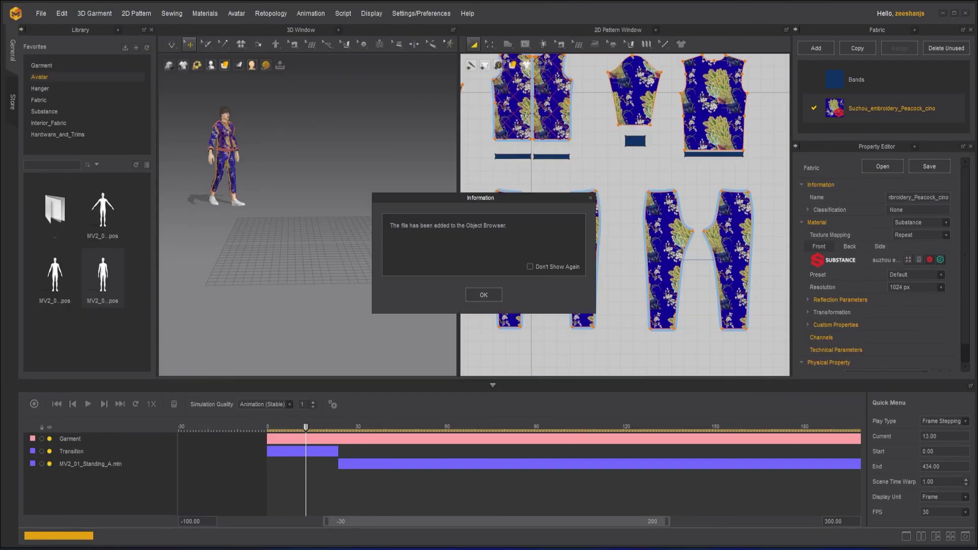
click(488, 297)
Assign Floral2 to the four trouser pieces, select the front body pieces, then view the Zi Friends tier.
scroll(595, 182, down, 3)
drag(497, 173, 766, 275)
click(899, 48)
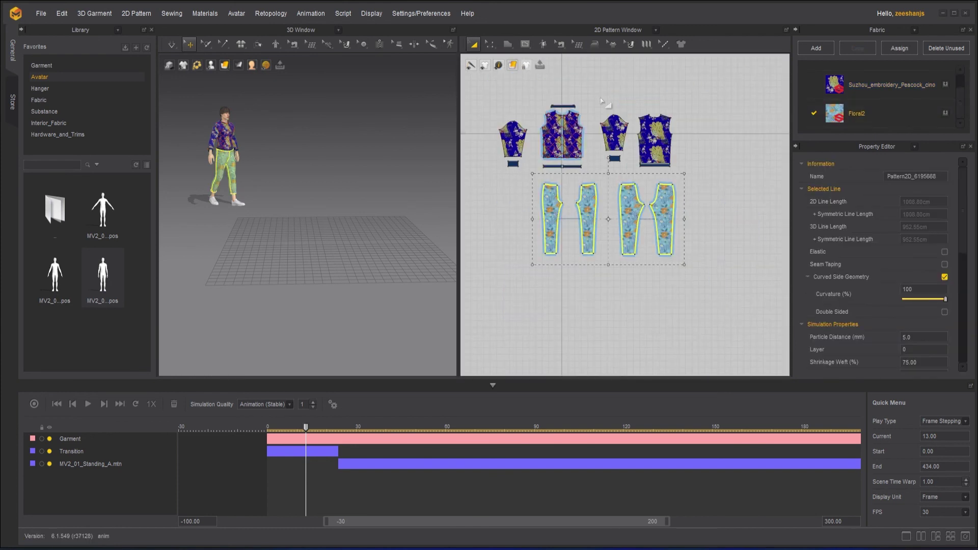
scroll(515, 171, up, 3)
click(491, 168)
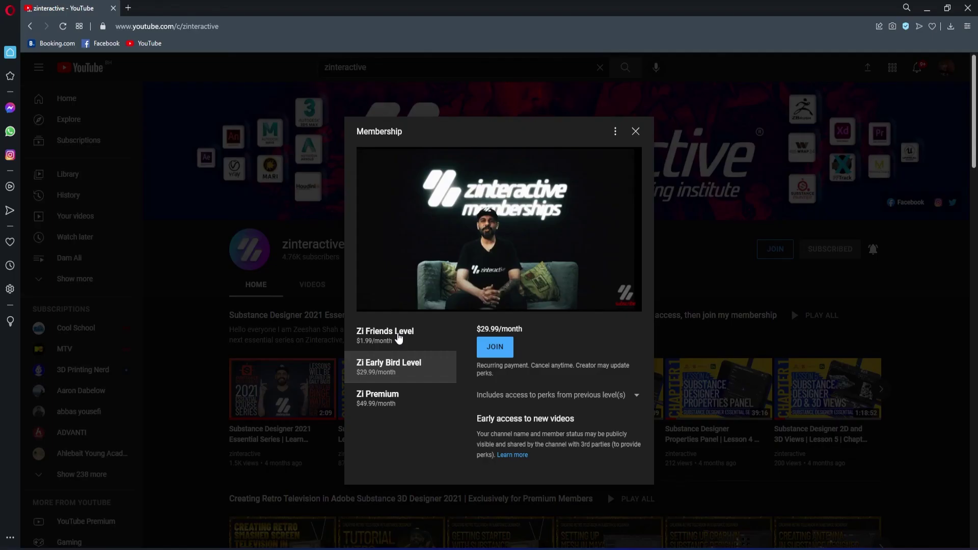
click(399, 338)
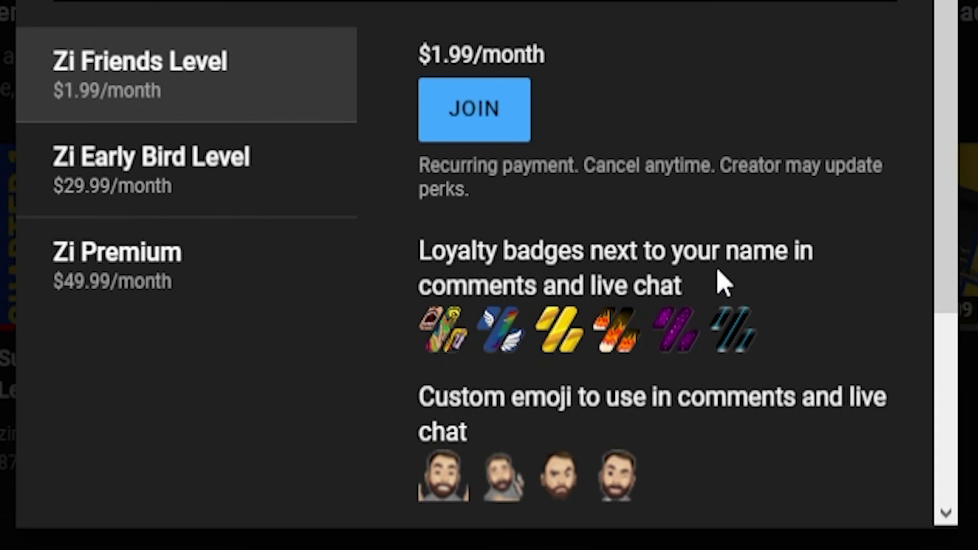